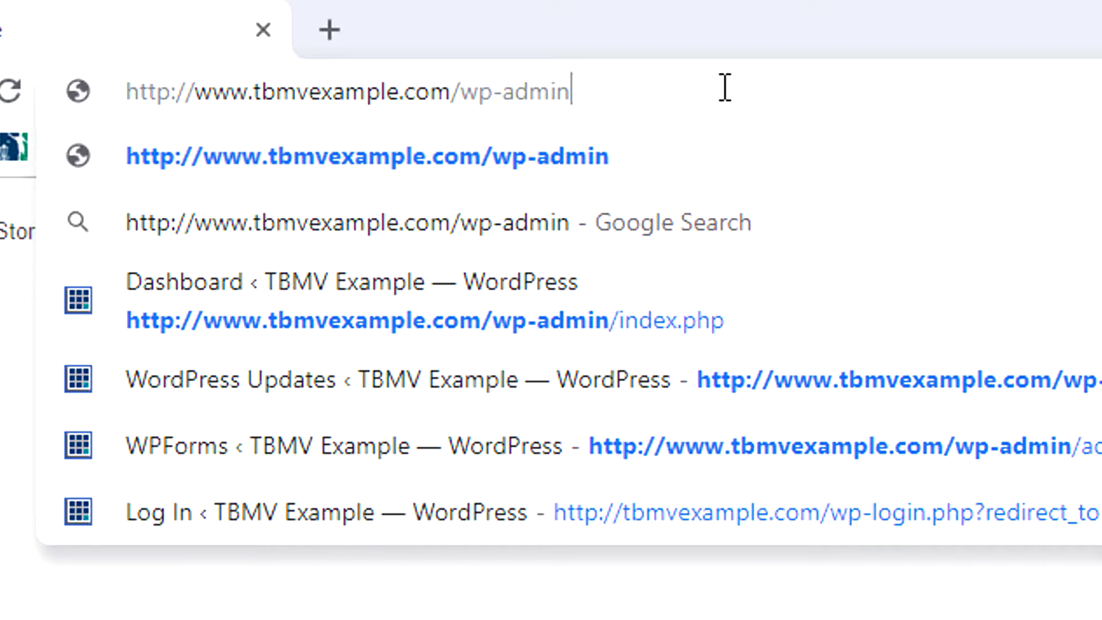
key("Return")
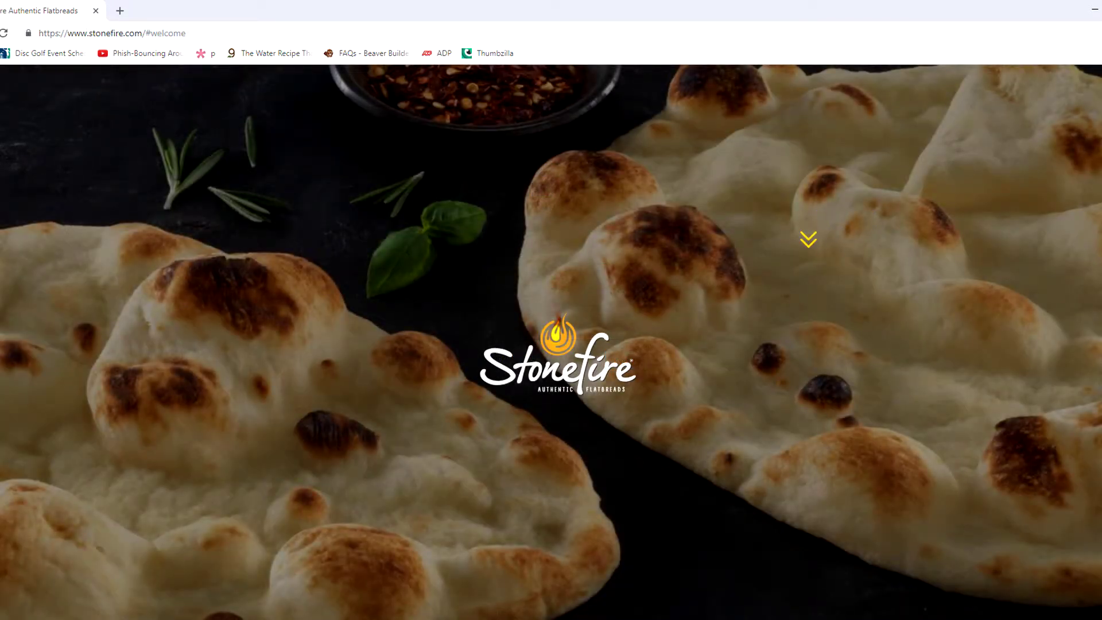
scroll(900, 401, "down", 3)
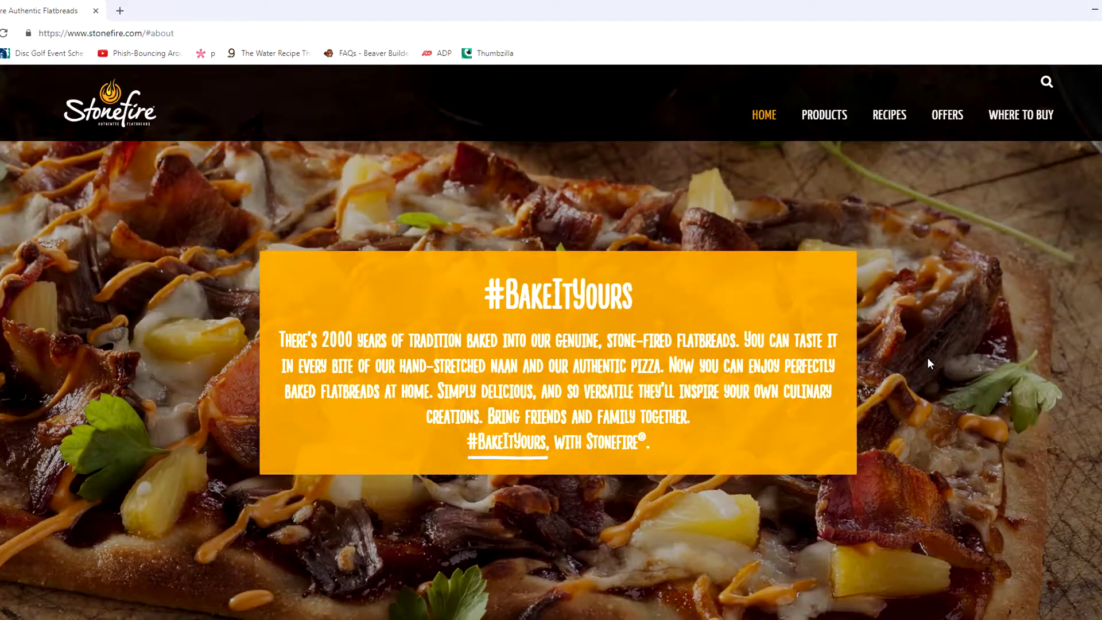
scroll(926, 358, "up", 3)
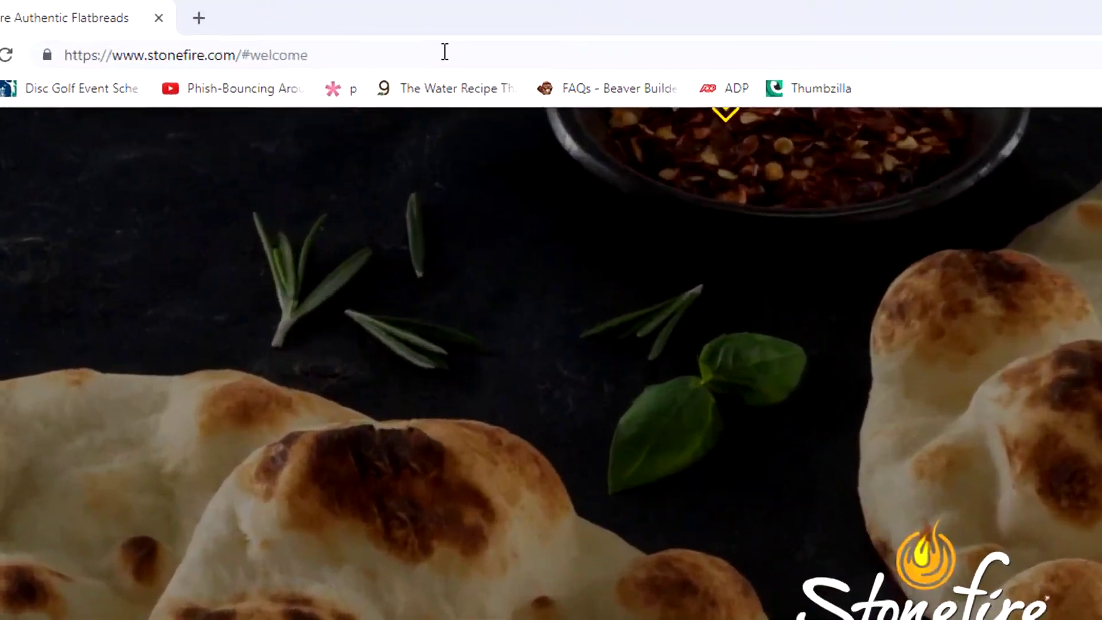
left_click(445, 52)
key("End")
key("BackSpace")
key("BackSpace")
key("BackSpace")
key("BackSpace")
key("BackSpace")
key("BackSpace")
key("BackSpace")
key("BackSpace")
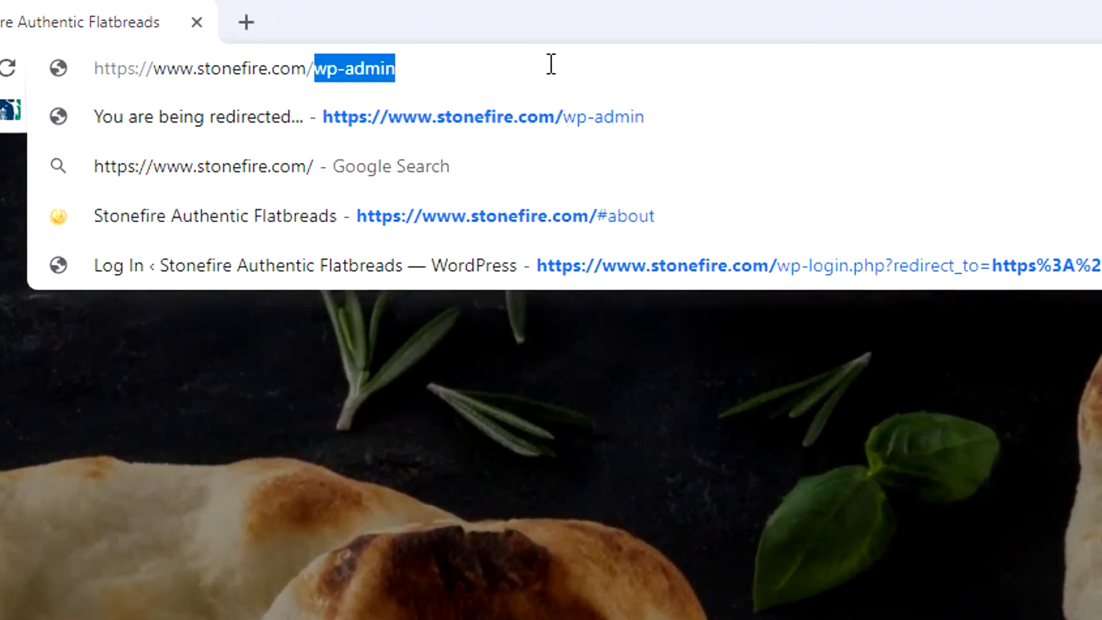
type("wp-admin")
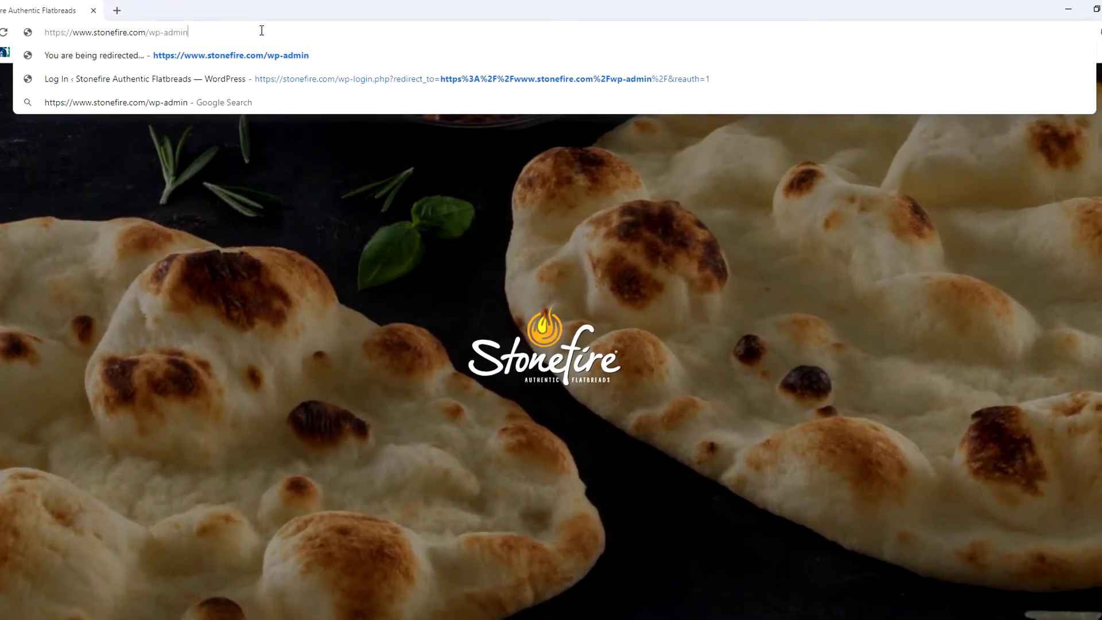
key("Return")
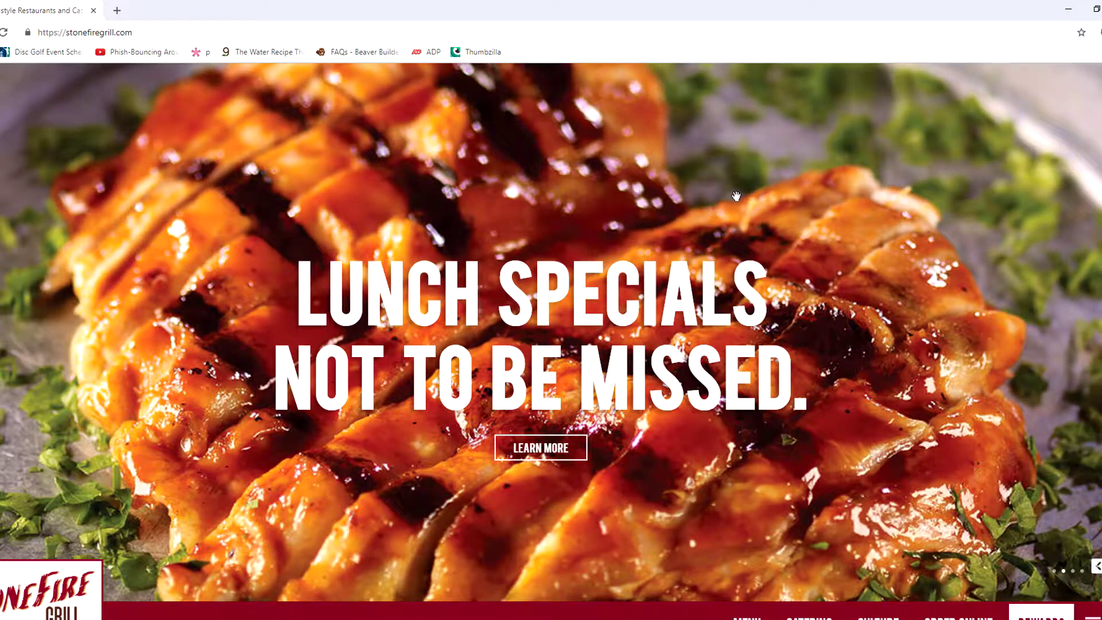
Look over the Stonefire Grill homepage and load the site's /wp-admin login address
scroll(763, 177, "down", 6)
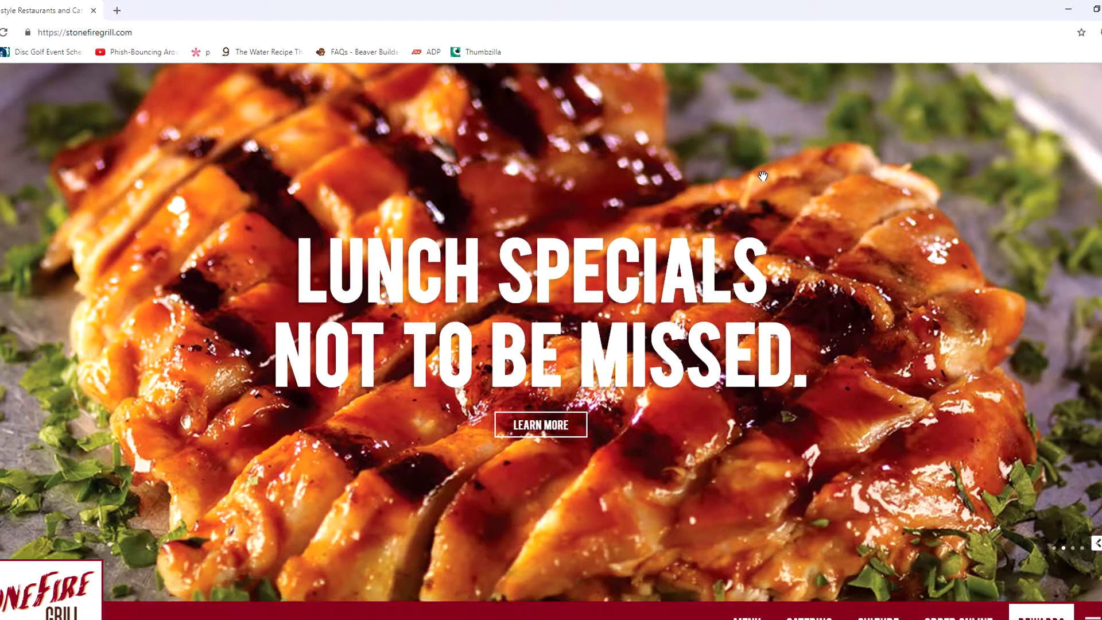
scroll(763, 176, "up", 6)
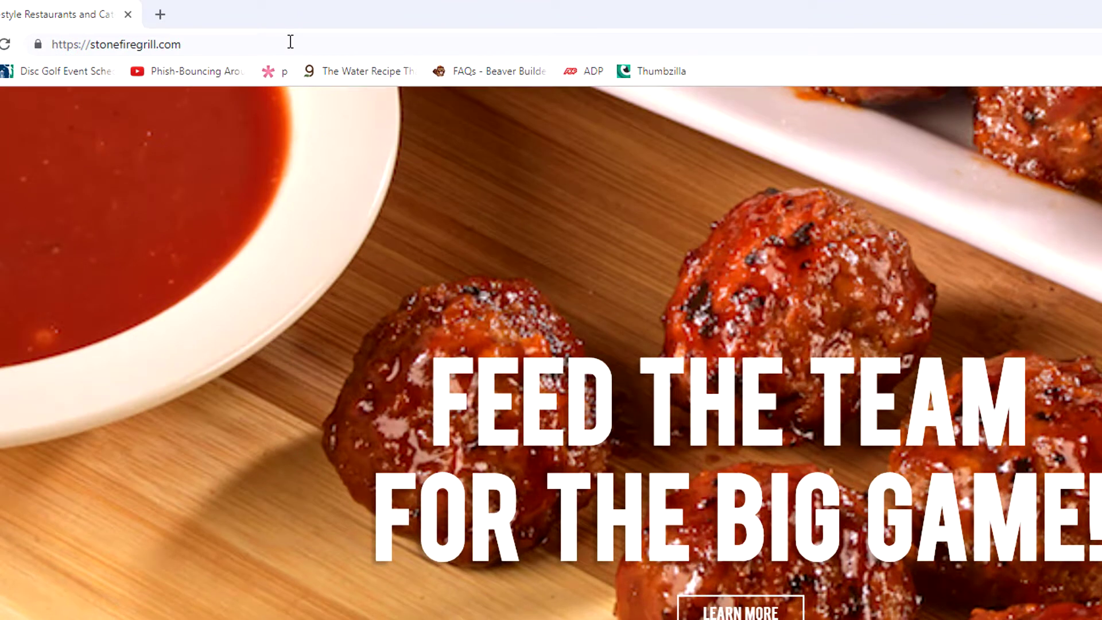
left_click(290, 44)
type("/wp-admin")
key("Return")
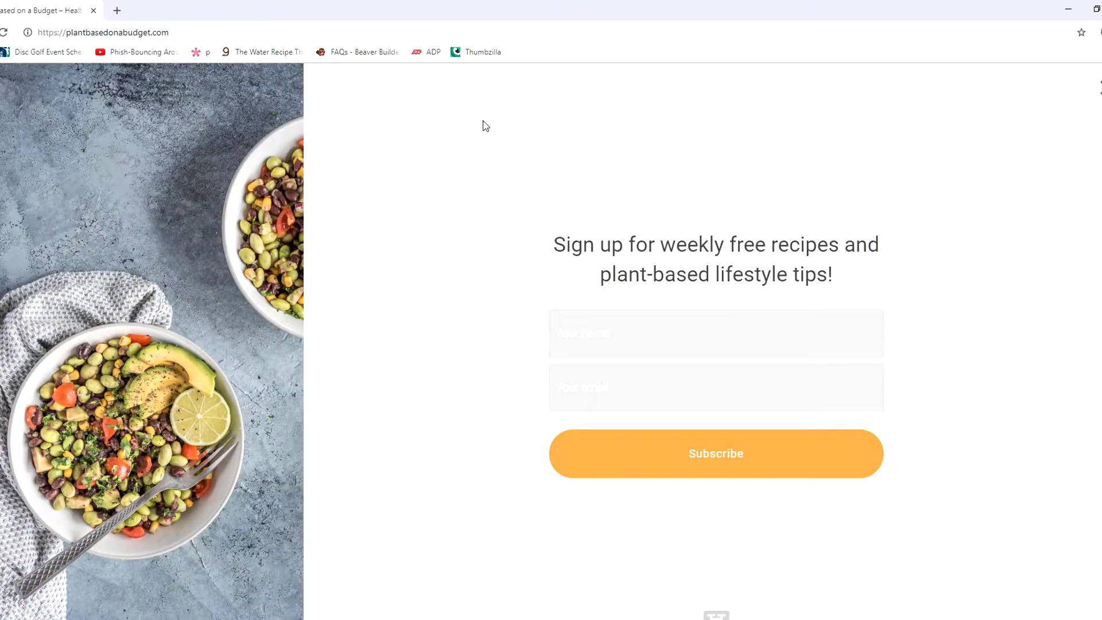
Dismiss the newsletter sign-up overlay on plantbasedonabudget.com and load the site's /wp-admin login address
key("Escape")
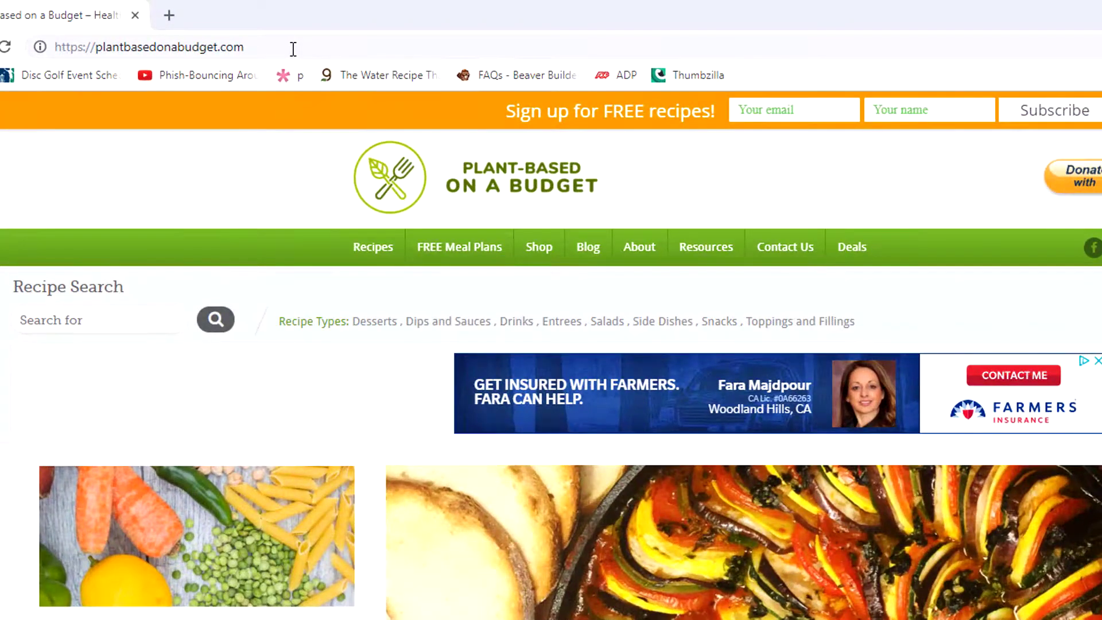
left_click(293, 50)
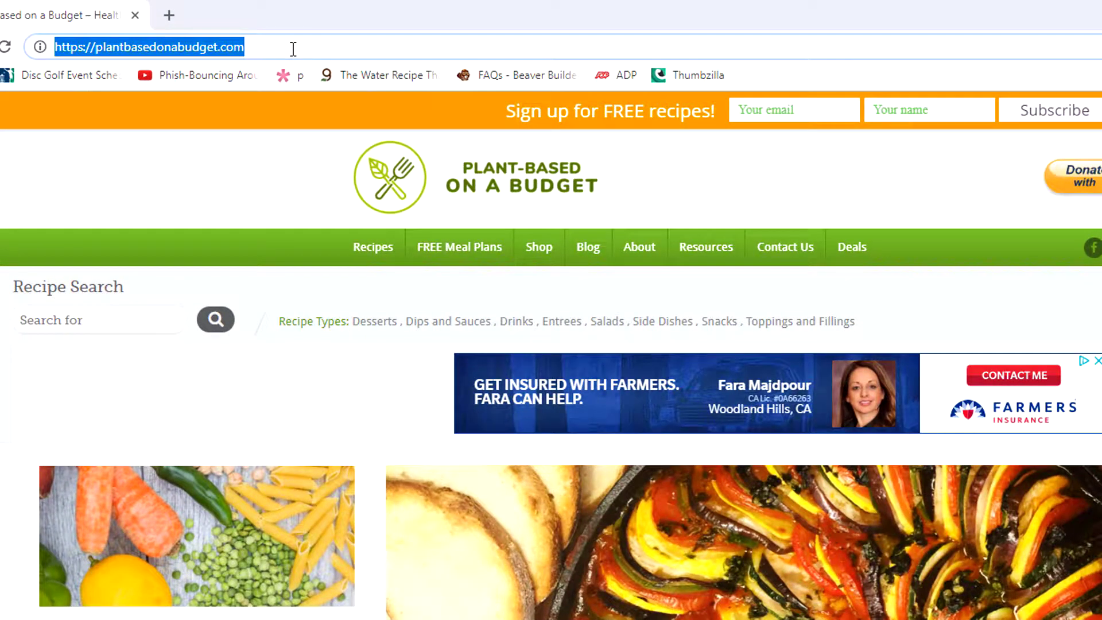
left_click(293, 49)
type("/wp-admin")
key("Return")
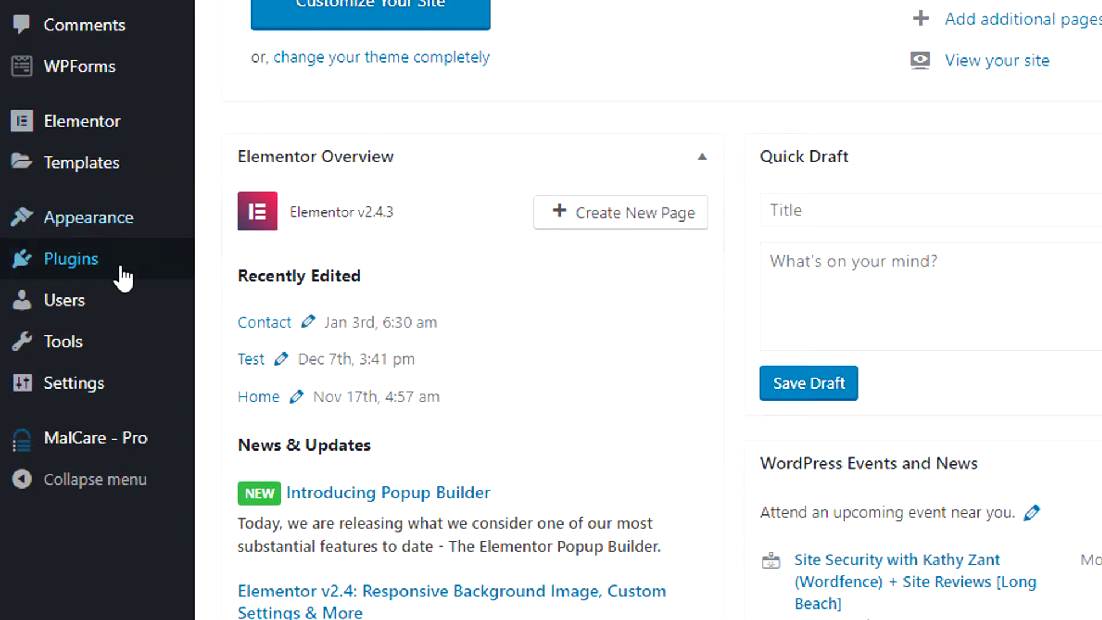
Install the WPS Hide Login plugin on the TBMV Example site and open its settings
mouse_move(115, 275)
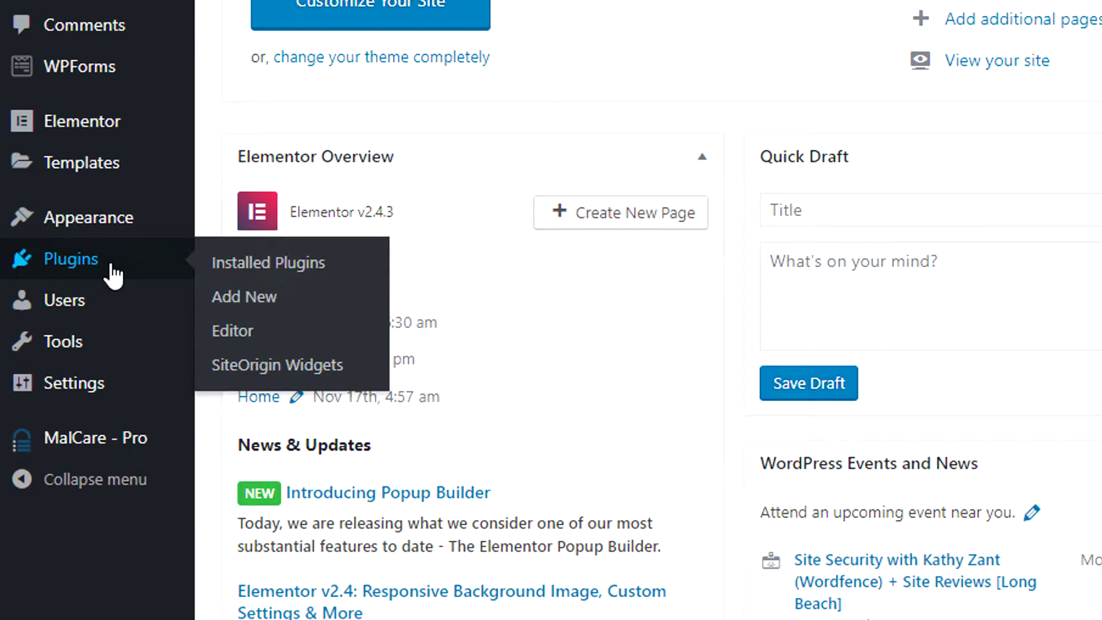
left_click(266, 301)
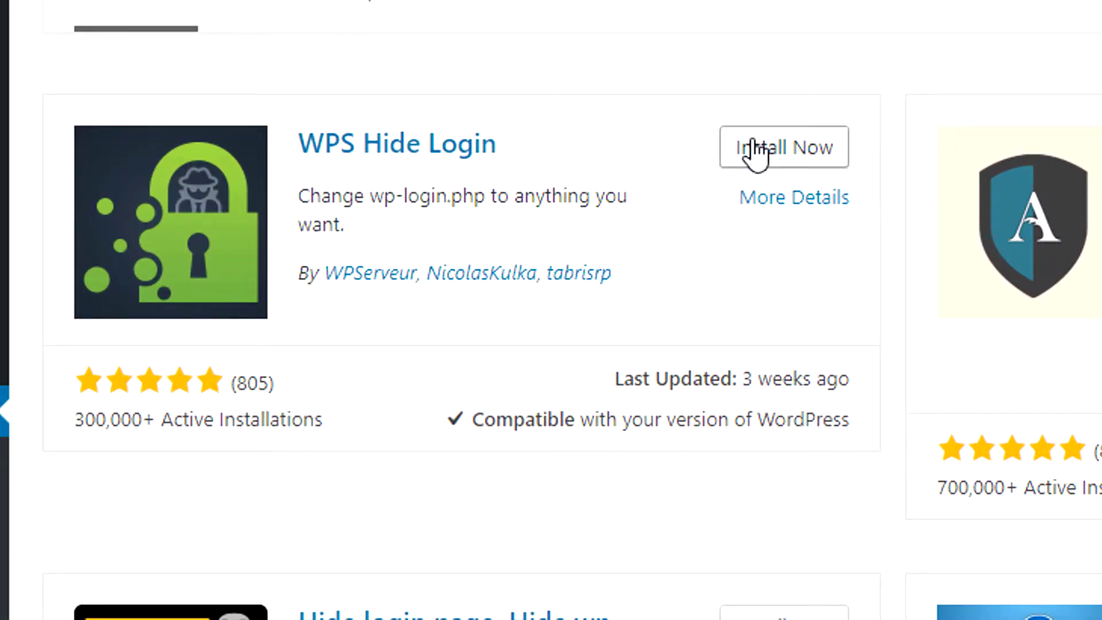
left_click(756, 151)
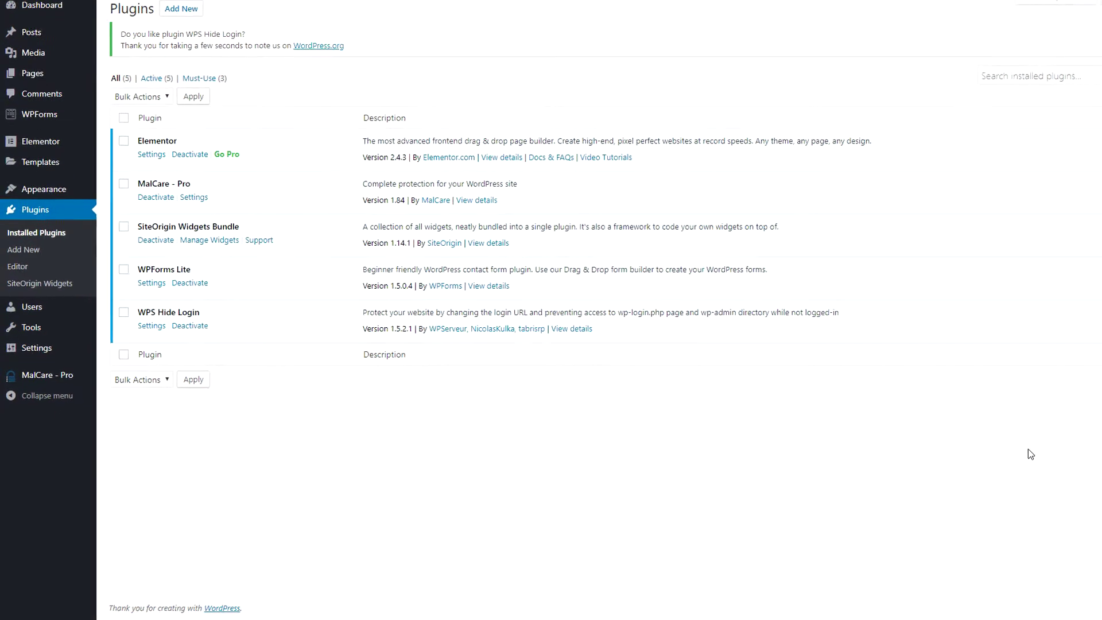
mouse_move(46, 369)
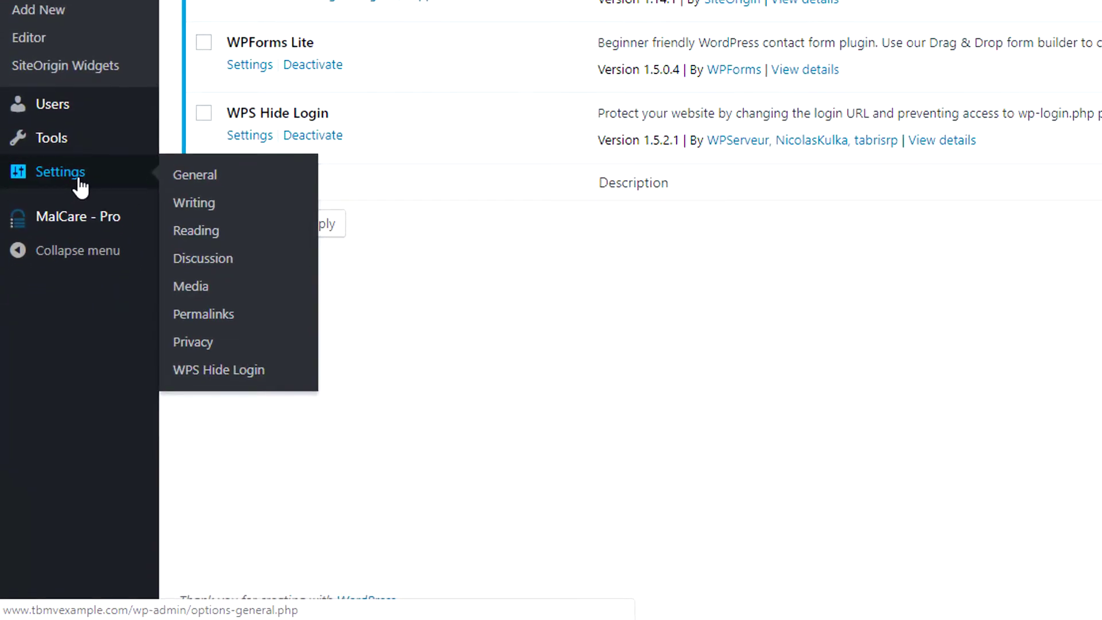
left_click(219, 371)
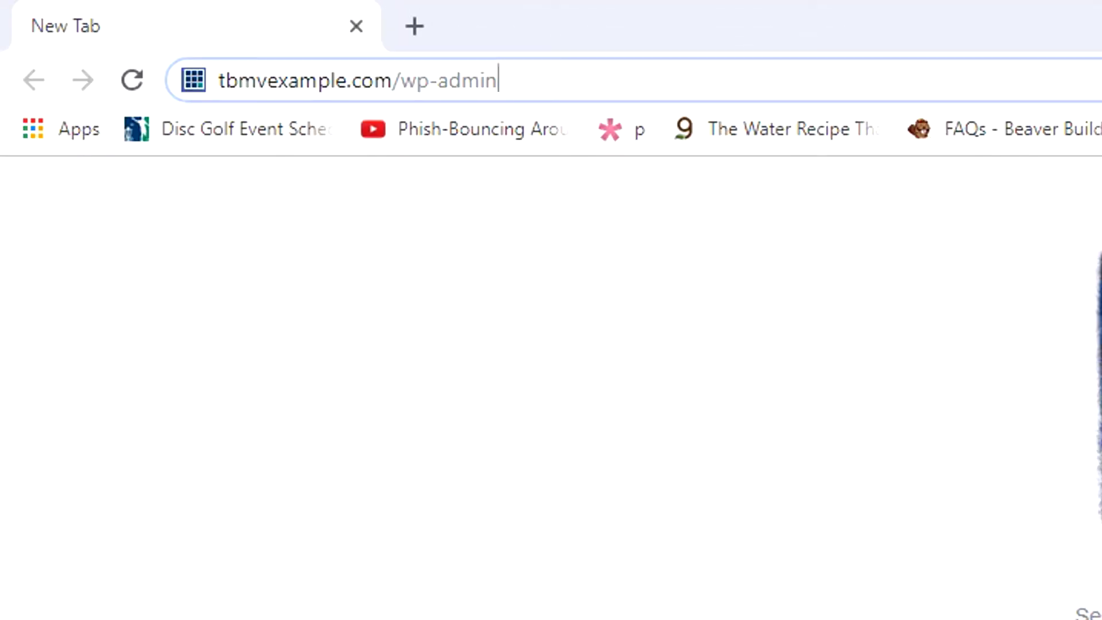
key("Return")
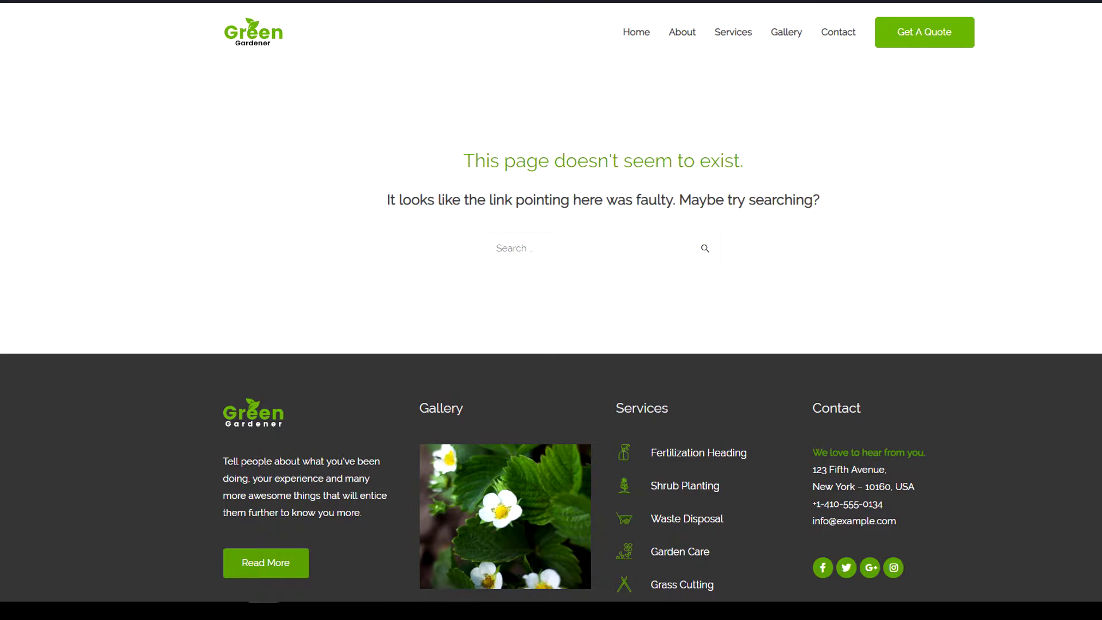
left_click(268, 46)
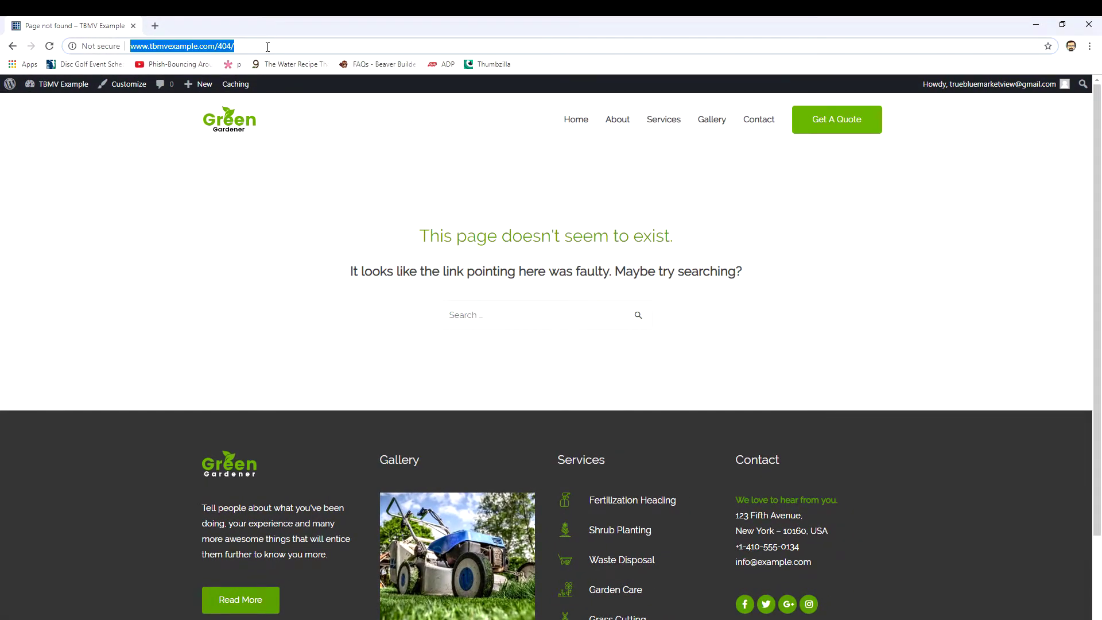
type("www.tbmvexample.com/dxam")
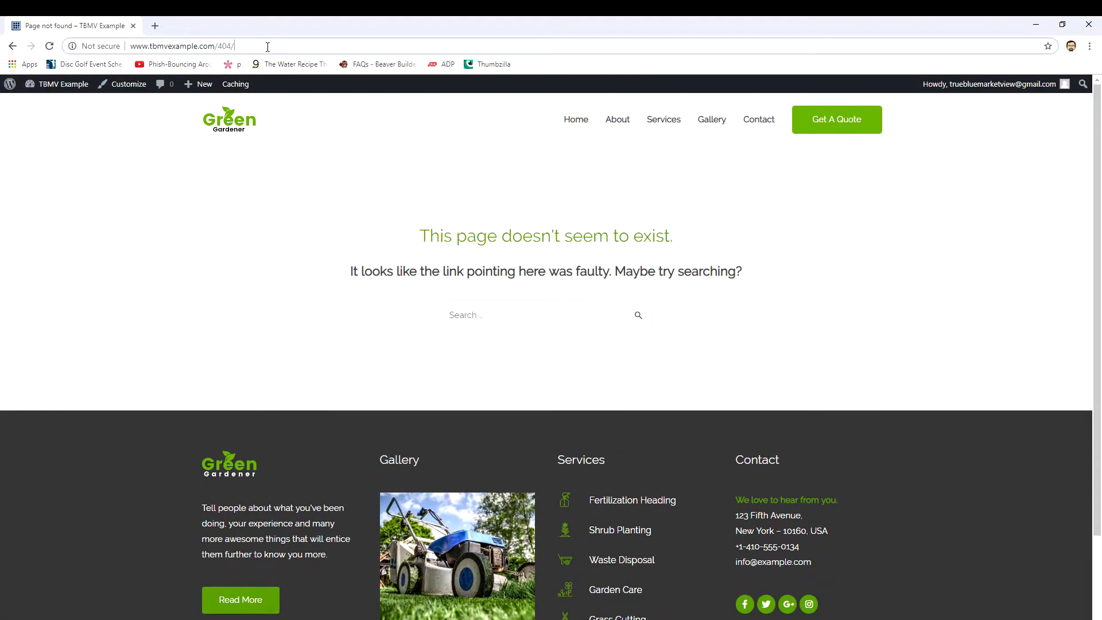
key("BackSpace")
key("BackSpace")
key("BackSpace")
key("BackSpace")
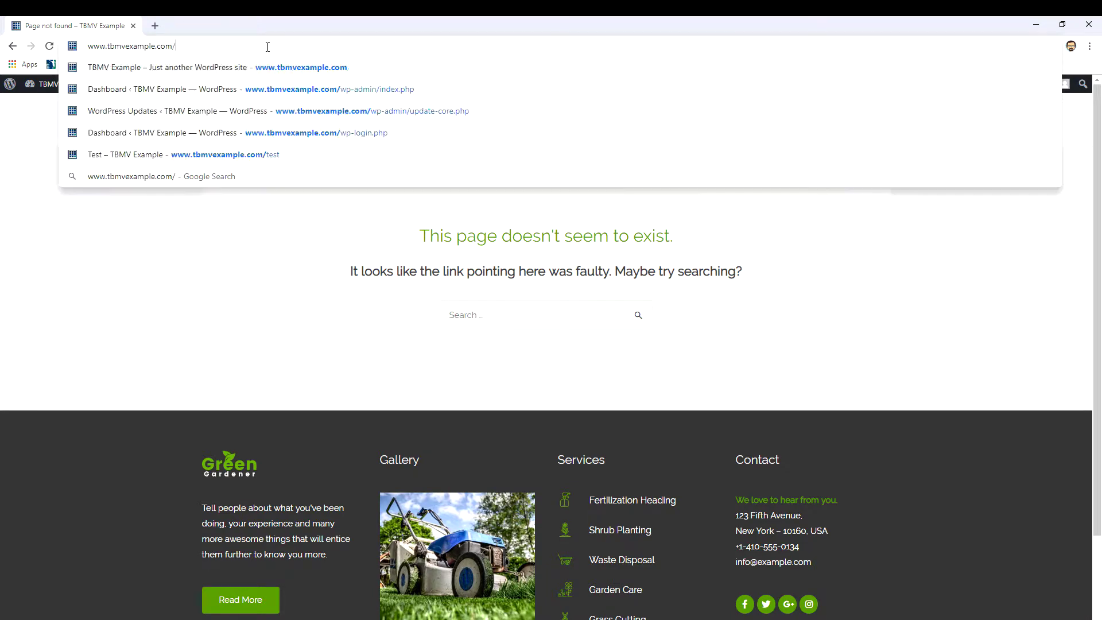
type("example")
key("Return")
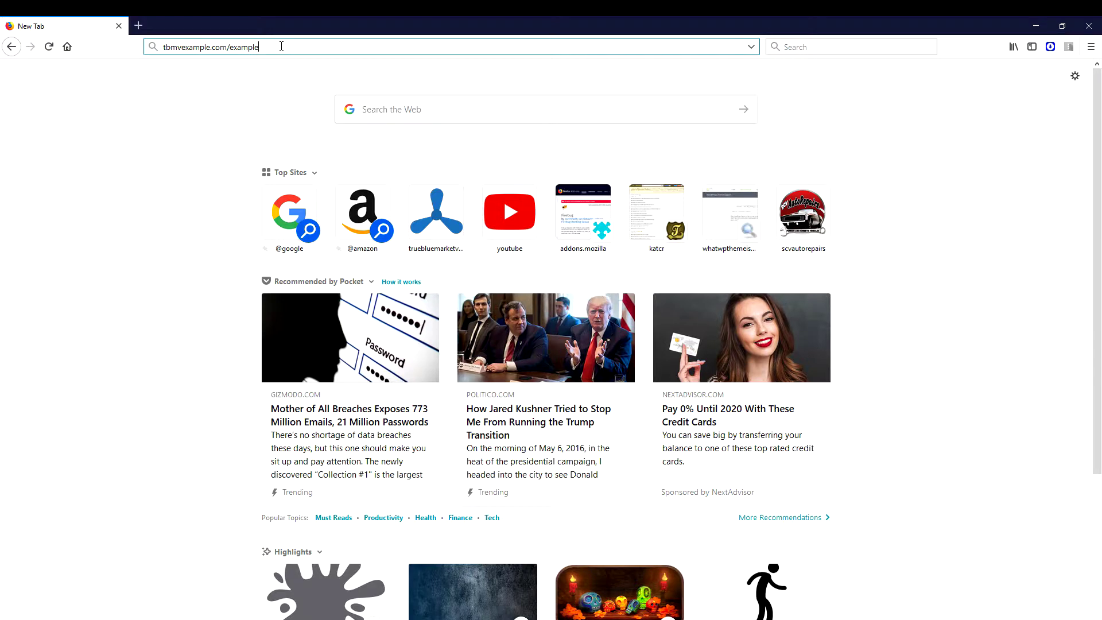
Load the custom login address tbmvexample.com/example in Firefox
key("Return")
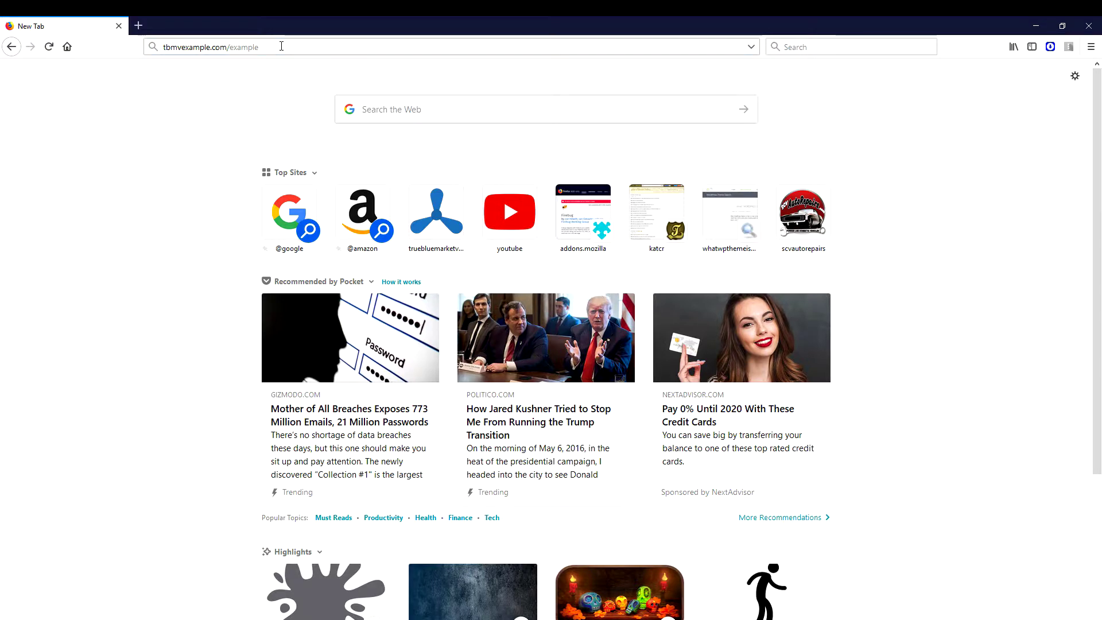